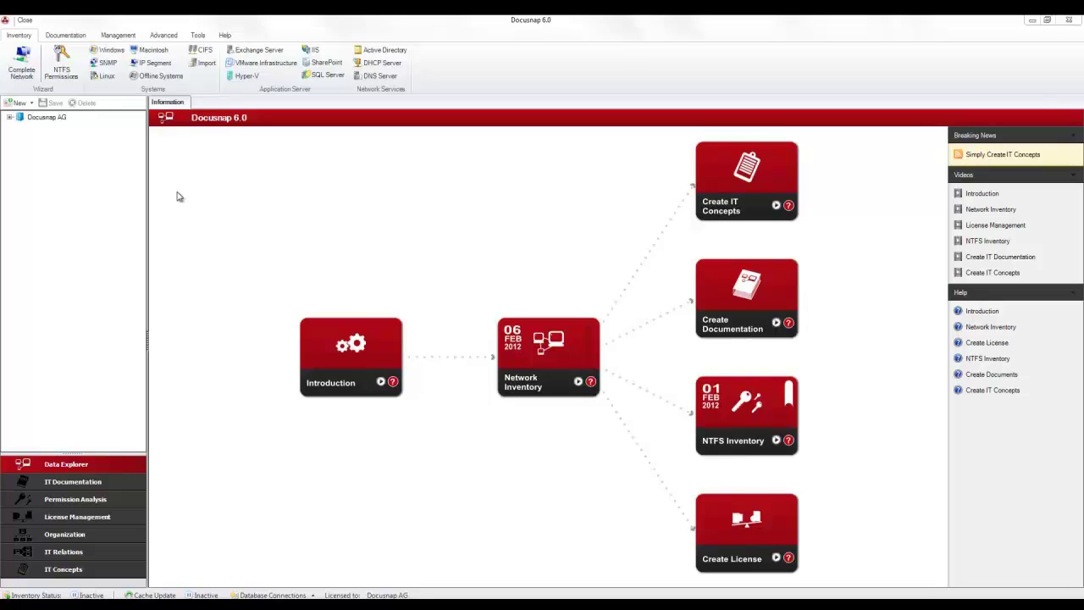
# Launch the NTFS Permissions scan wizard, keeping Docusnap AG as the company
pyautogui.click(61, 66)
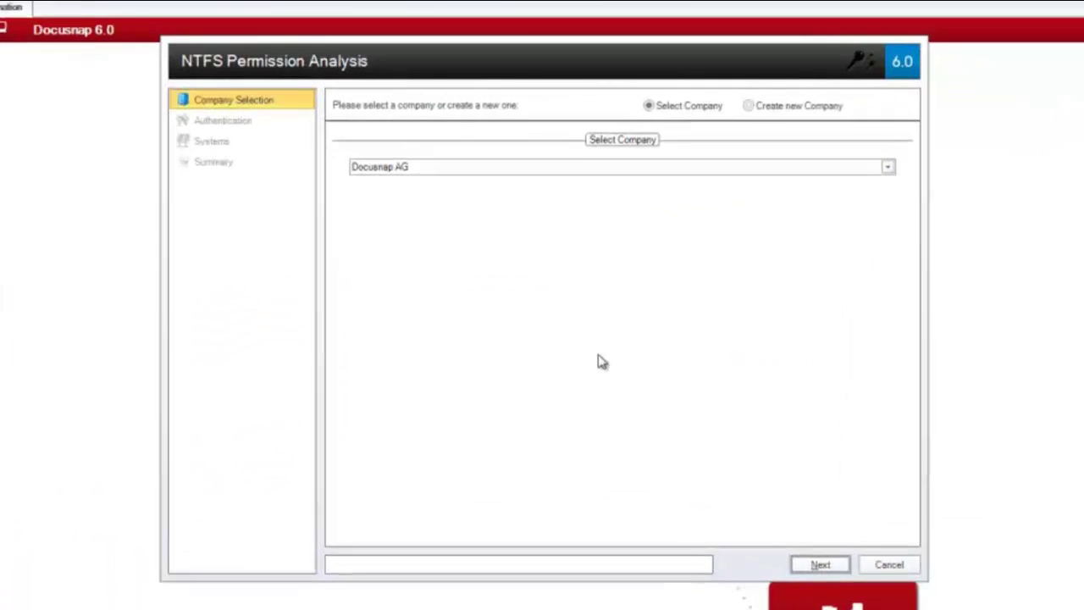
pyautogui.click(624, 207)
pyautogui.click(624, 207)
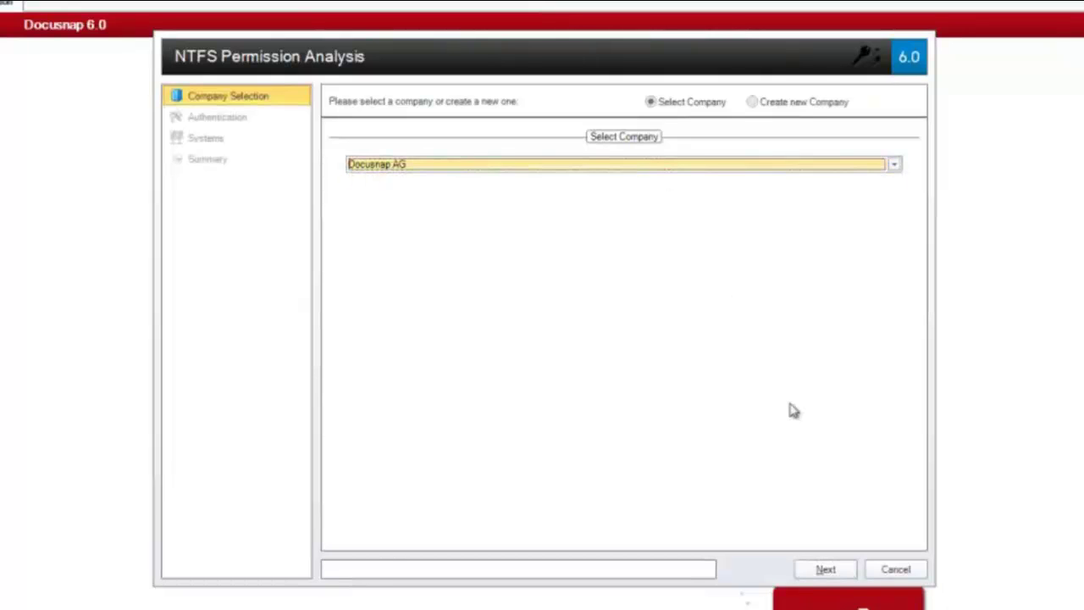
pyautogui.click(826, 569)
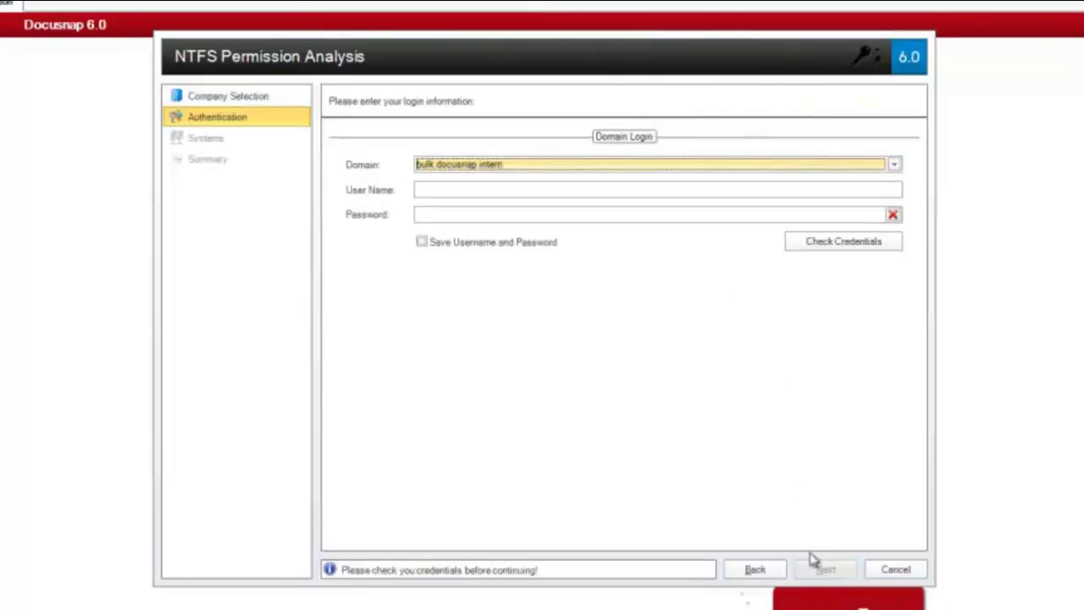
# Pick the docusnap.intern domain and verify its login credentials to reach the systems list
pyautogui.click(894, 164)
pyautogui.click(796, 189)
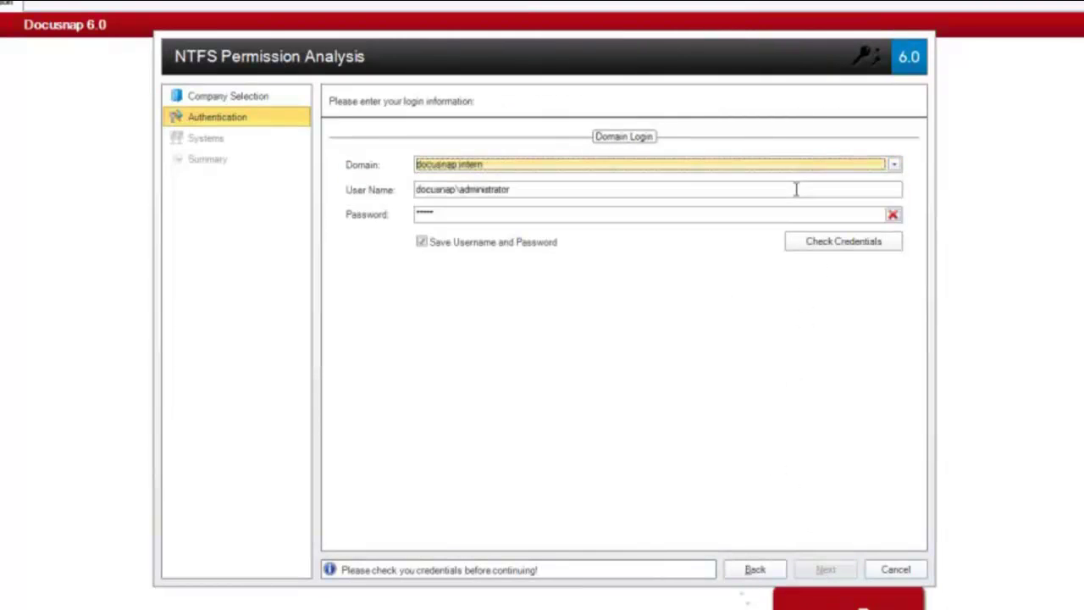
pyautogui.click(830, 243)
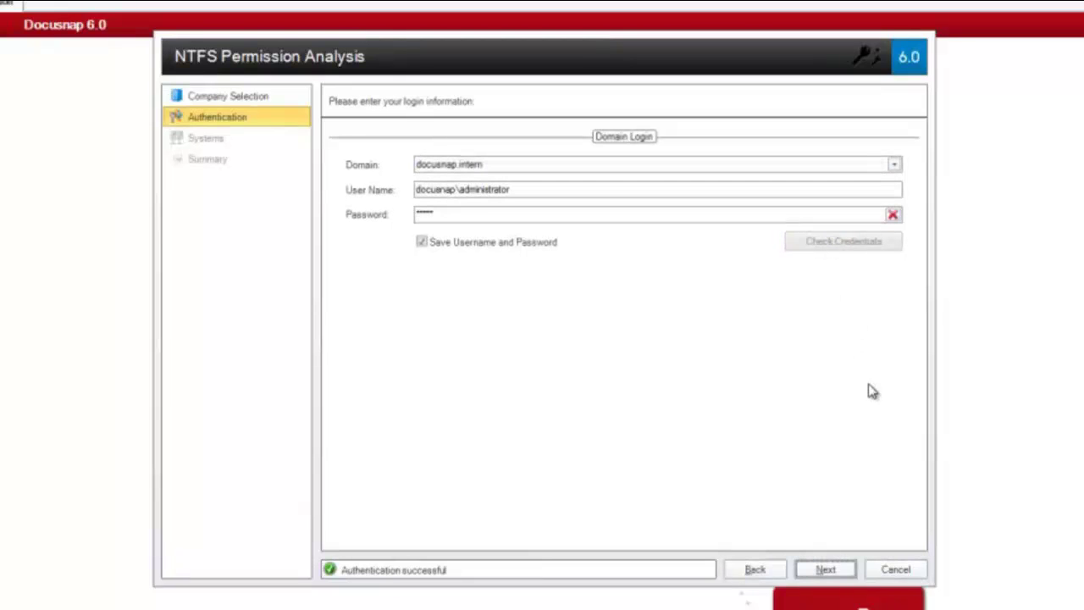
pyautogui.click(826, 570)
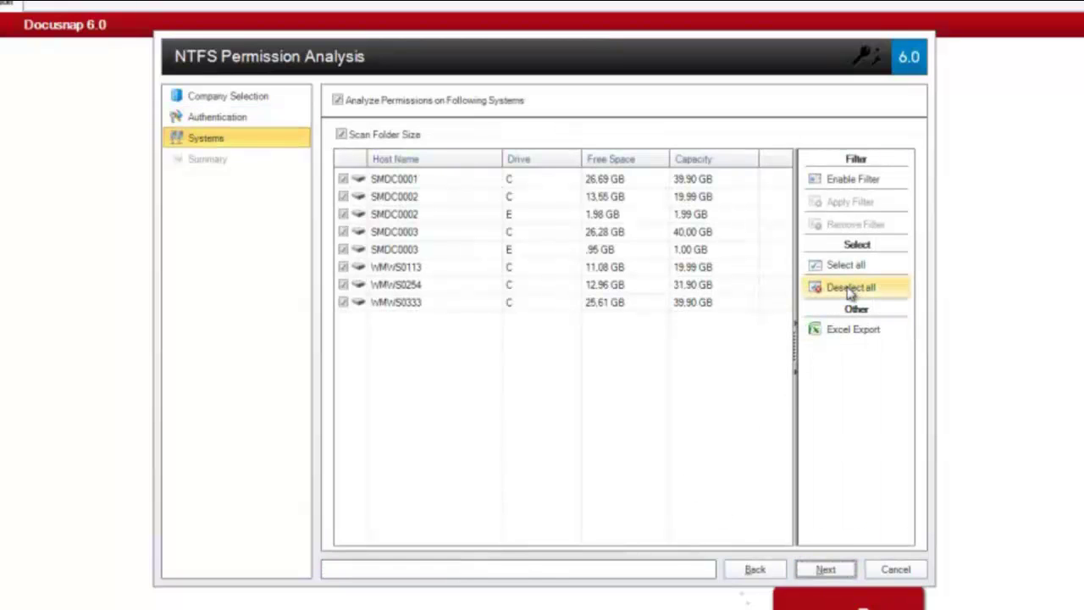
# Limit the scan to only the SMDC0003 E and SMDC0002 E drives
pyautogui.click(850, 289)
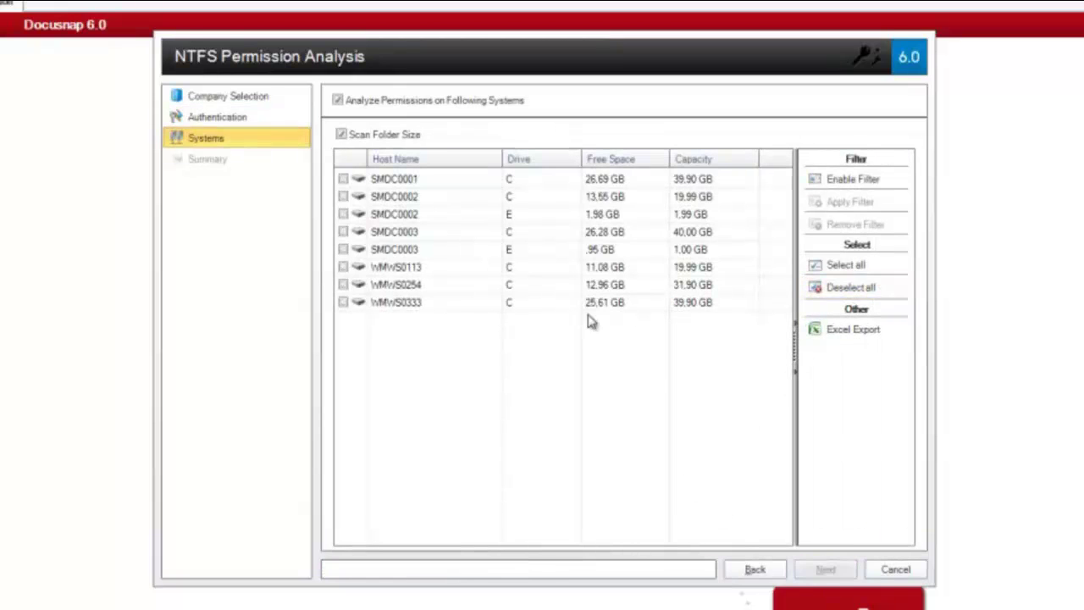
pyautogui.click(343, 250)
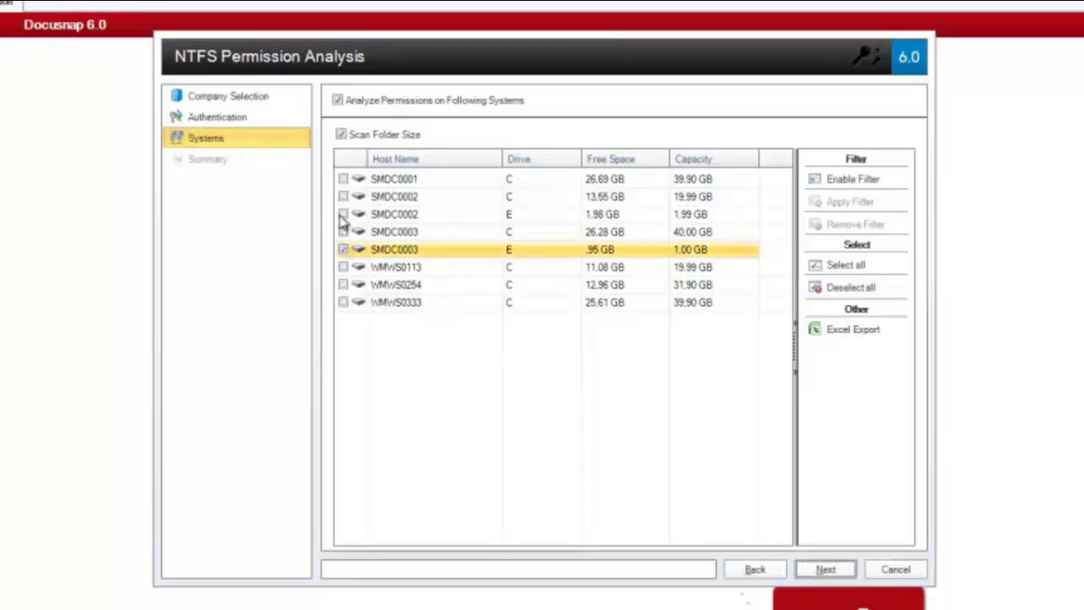
pyautogui.click(343, 214)
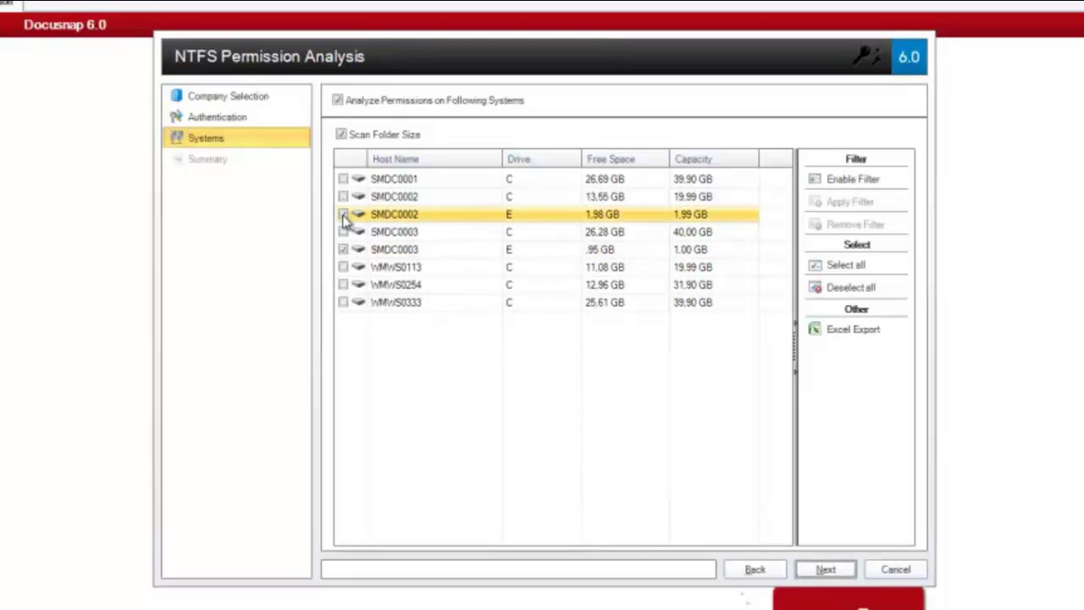
# Run the NTFS scan, review the successful drives in the report, and close it
pyautogui.click(839, 570)
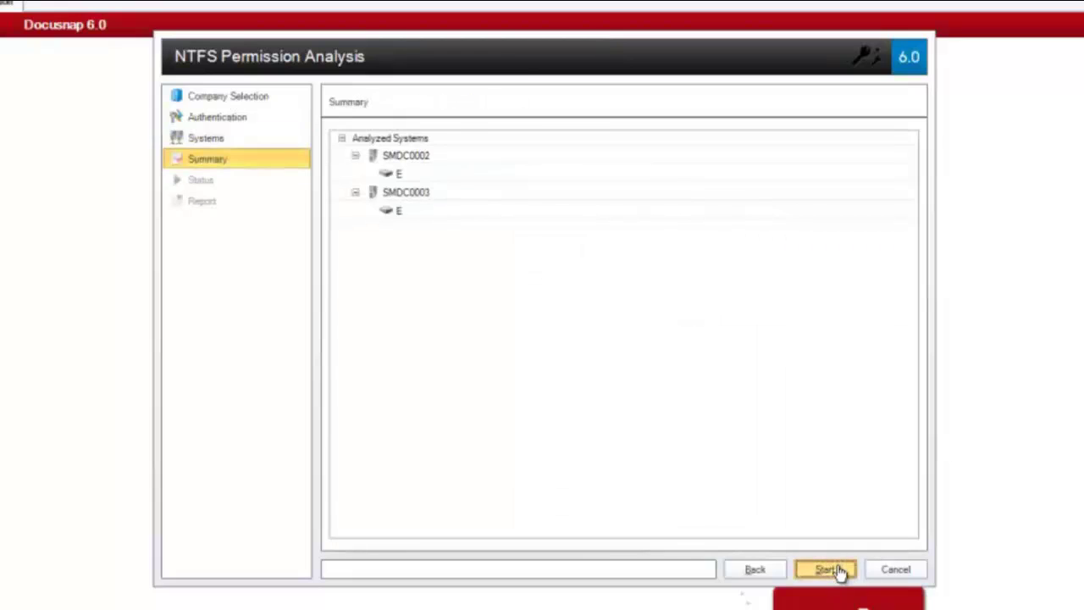
pyautogui.click(839, 570)
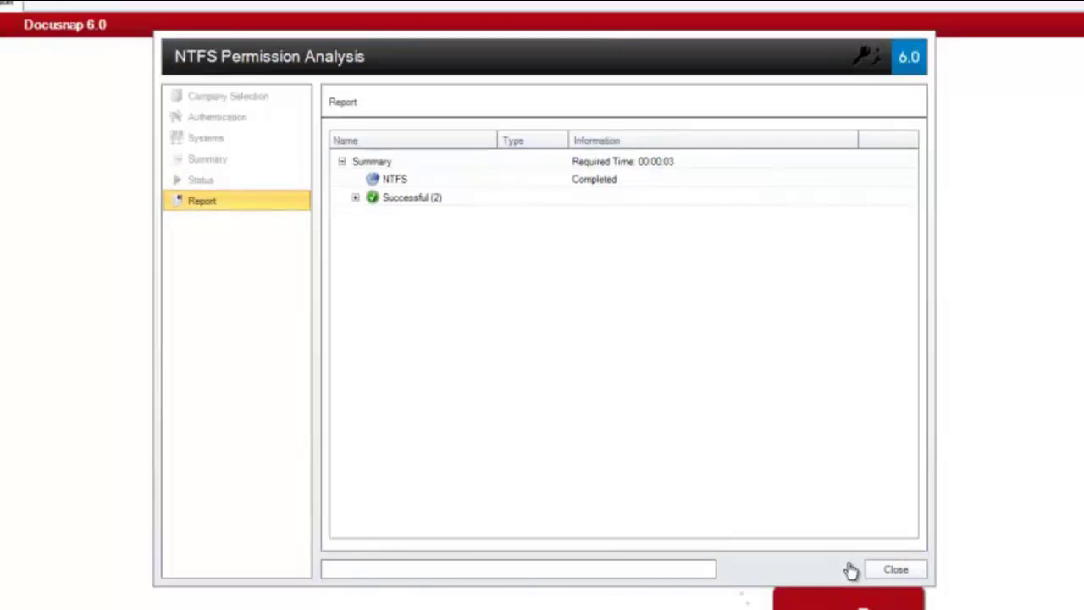
pyautogui.click(356, 198)
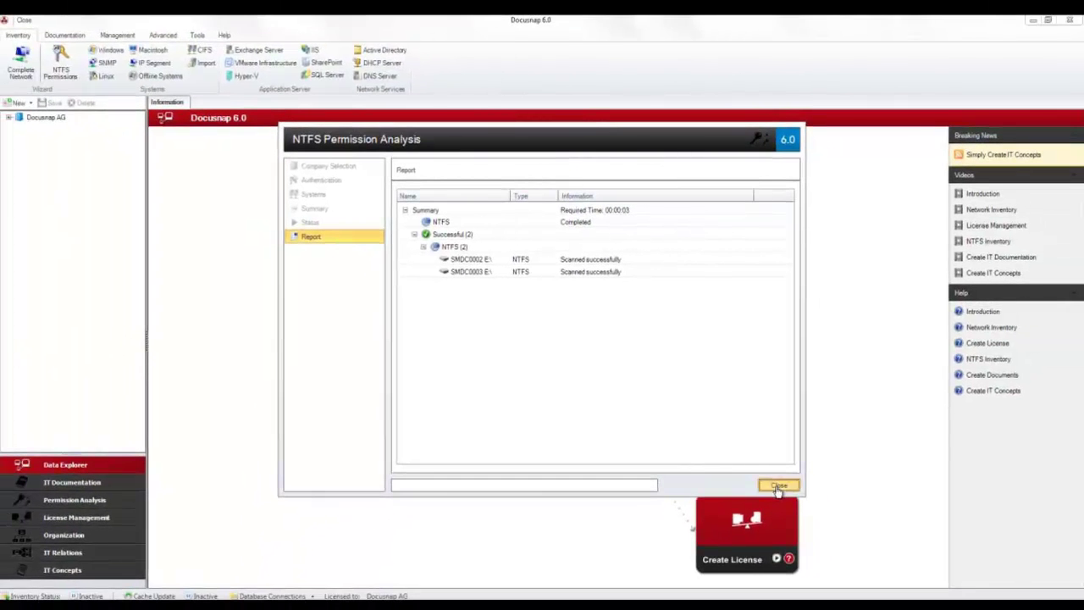
pyautogui.click(778, 486)
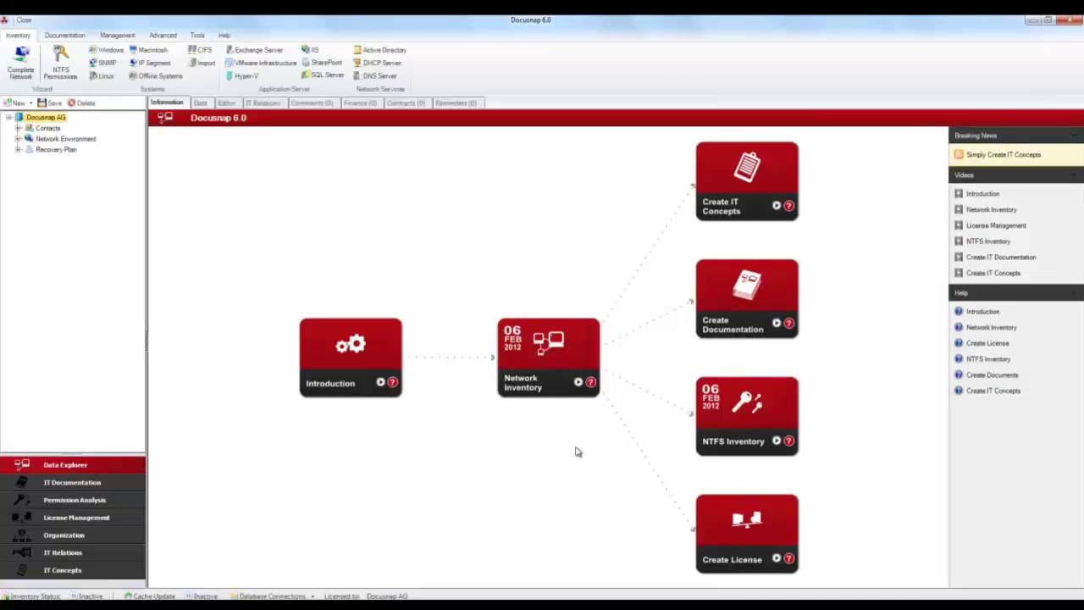
# In Permission Analysis, navigate Docusnap AG > docusnap.internal > File System > Servers > SLSQ0001 to the management share
pyautogui.click(113, 501)
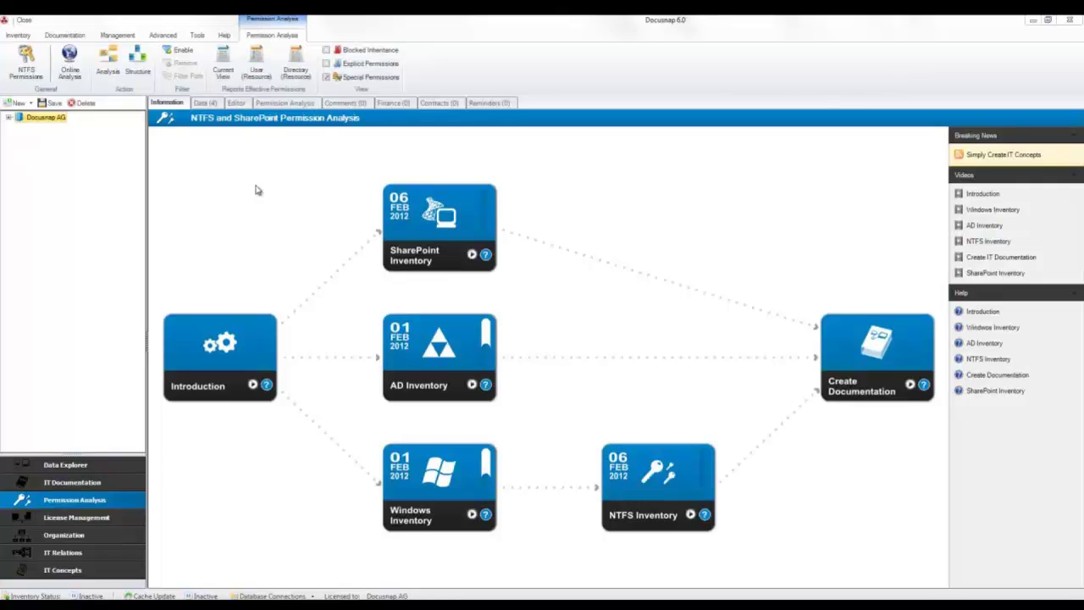
pyautogui.click(9, 119)
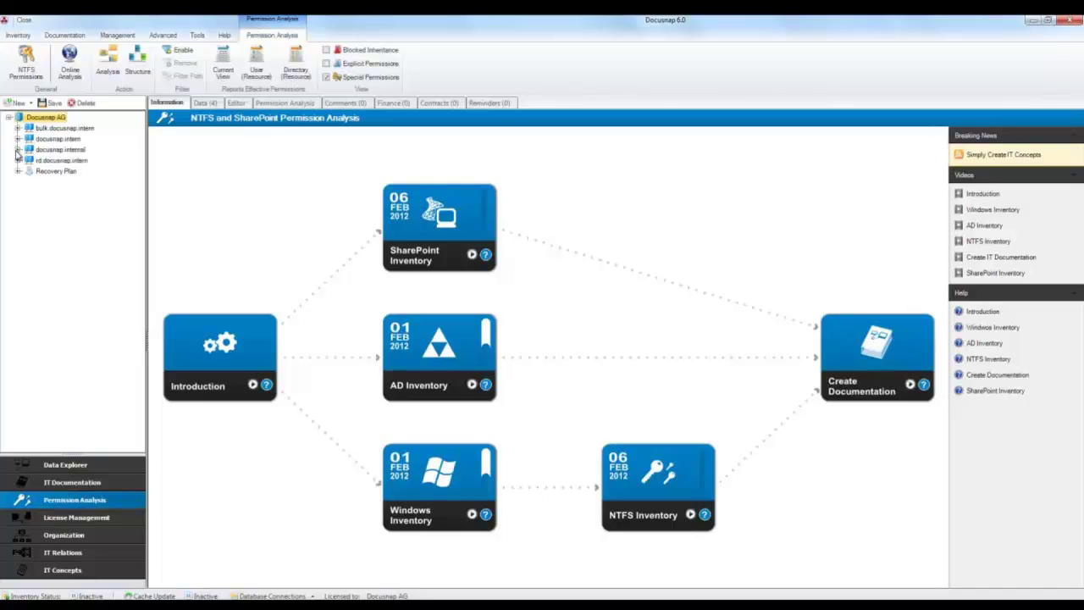
pyautogui.click(18, 150)
pyautogui.click(27, 160)
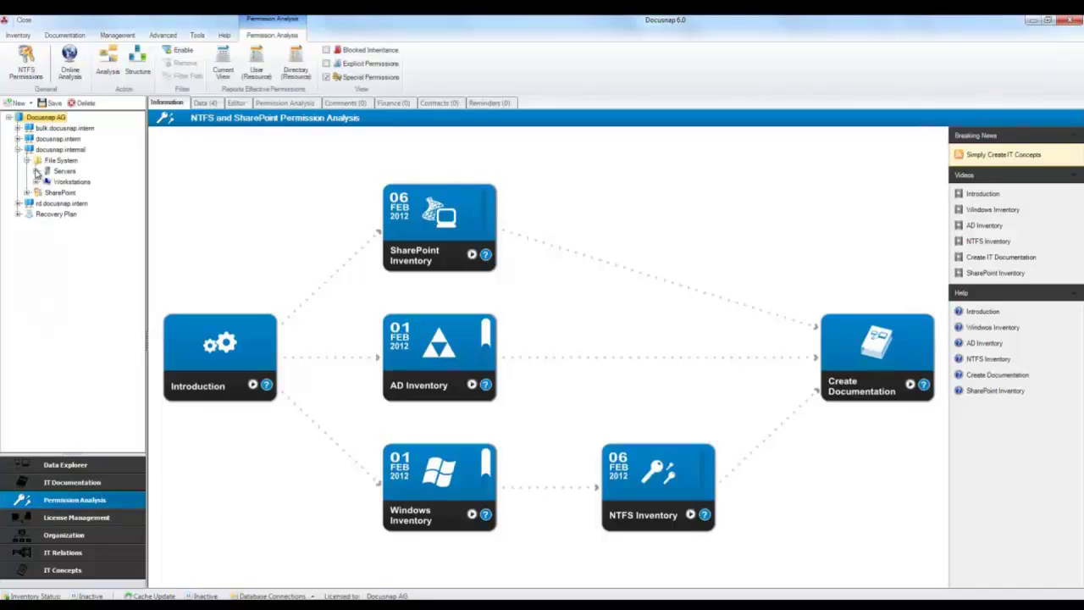
pyautogui.click(36, 171)
pyautogui.click(45, 192)
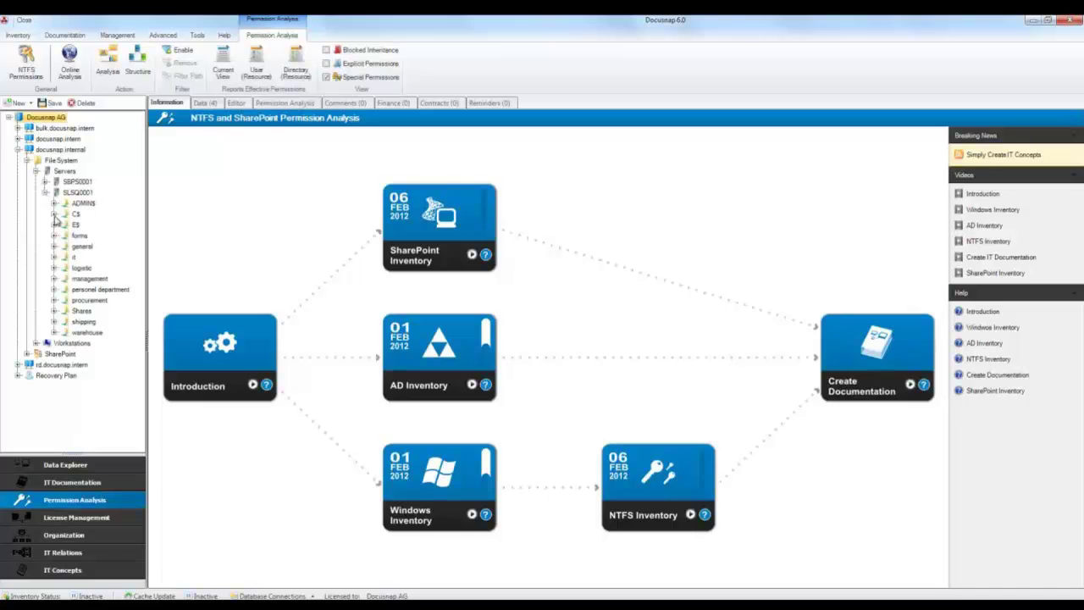
pyautogui.click(95, 280)
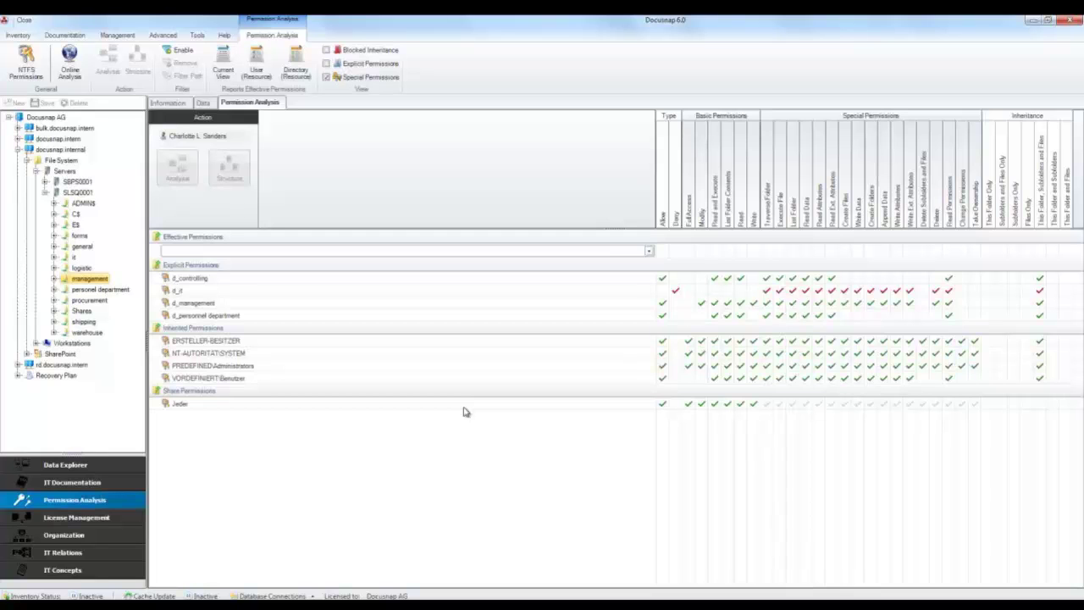
# Show effective permissions for a chosen logistic user and open the Directory (Resource) report settings for management
pyautogui.click(649, 254)
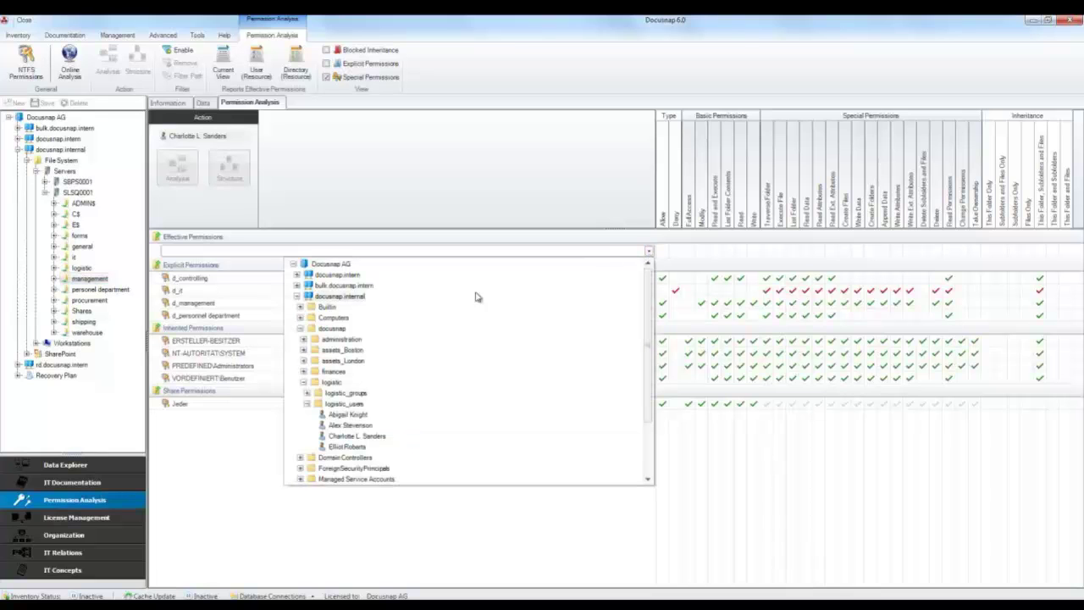
pyautogui.click(358, 436)
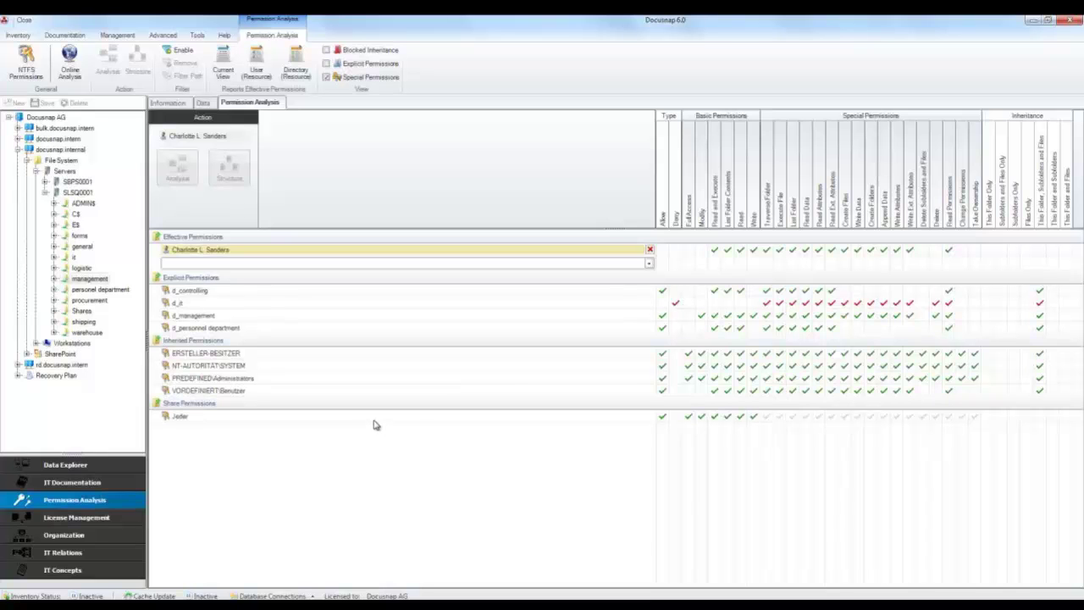
pyautogui.click(298, 78)
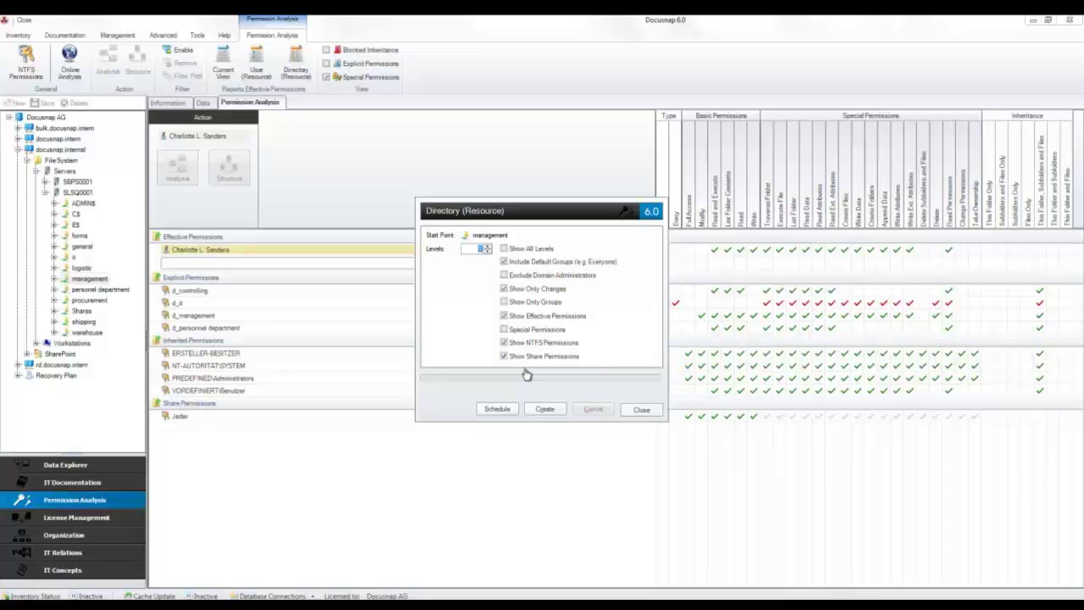
# Create the Directory (Resource) report and view its page 2 per-user permission listing
pyautogui.click(545, 409)
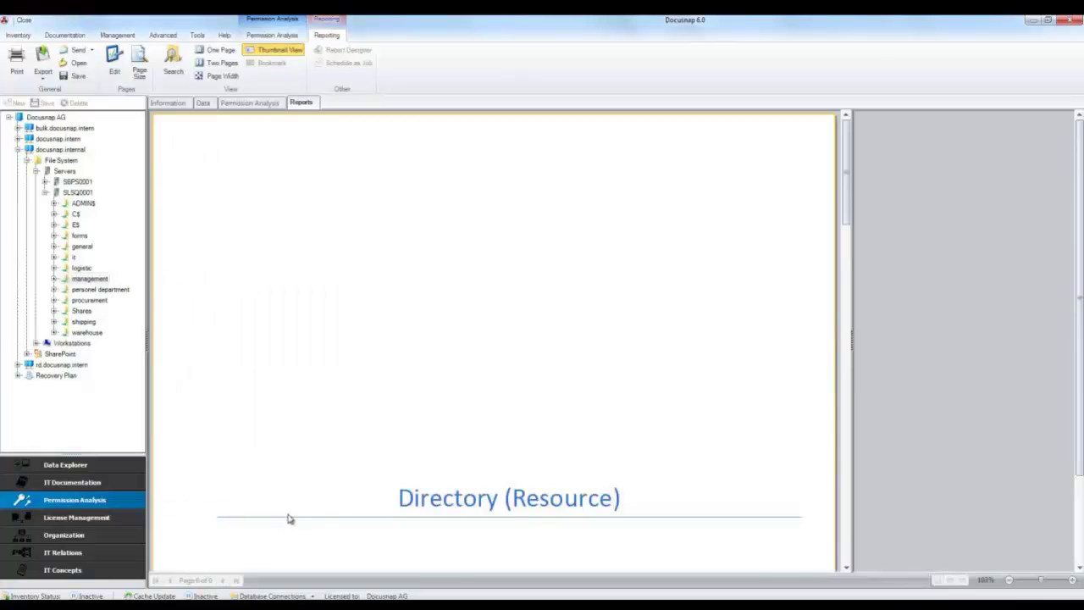
pyautogui.click(928, 489)
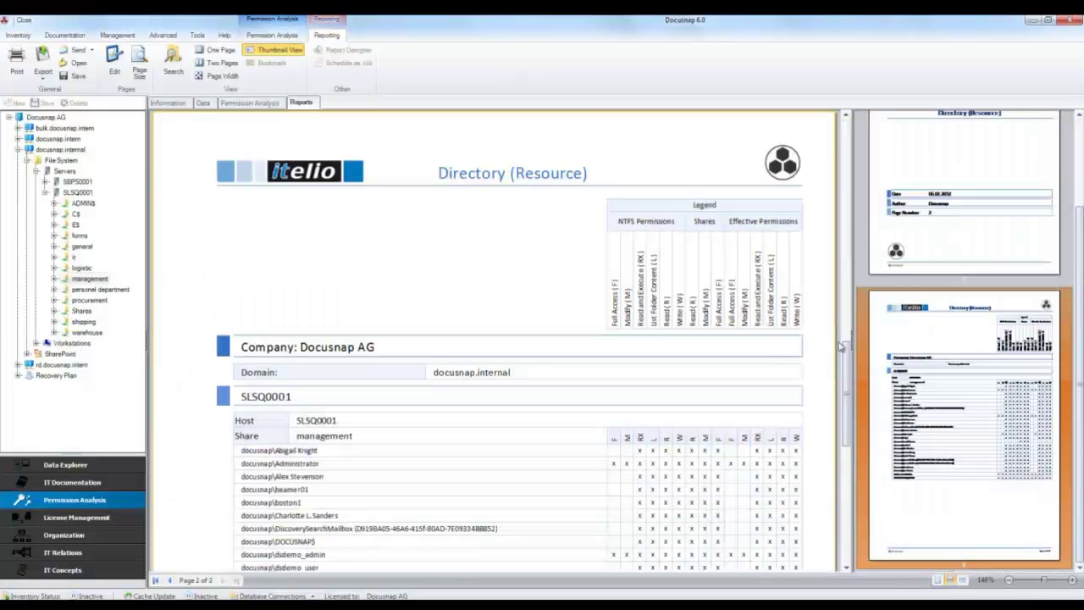
pyautogui.moveTo(841, 348); pyautogui.dragTo(845, 405)
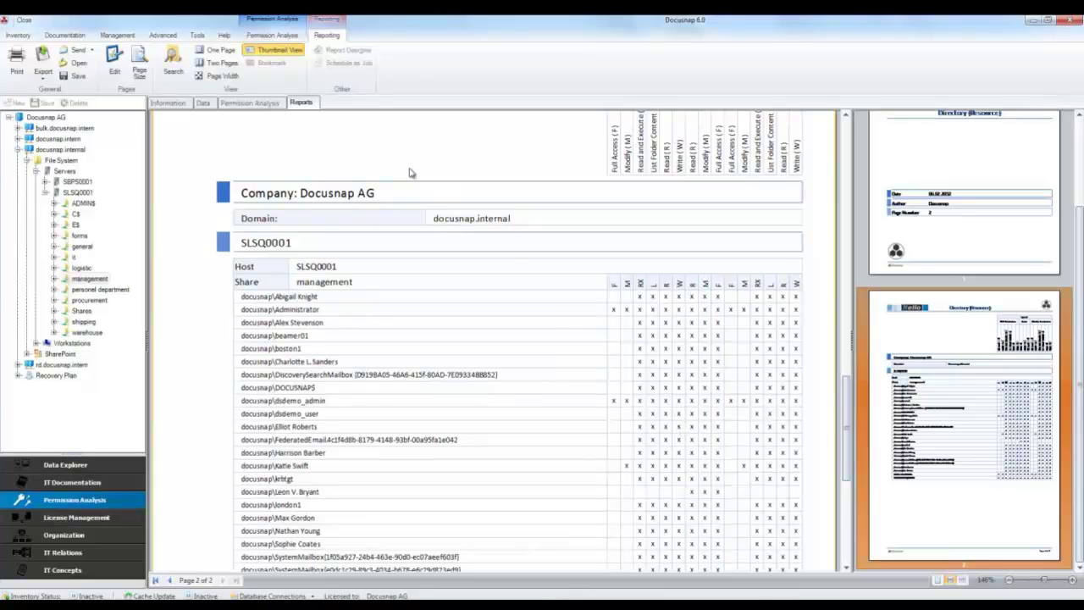
# Create the User (Resource) report for the management share and review its page 2
pyautogui.click(250, 103)
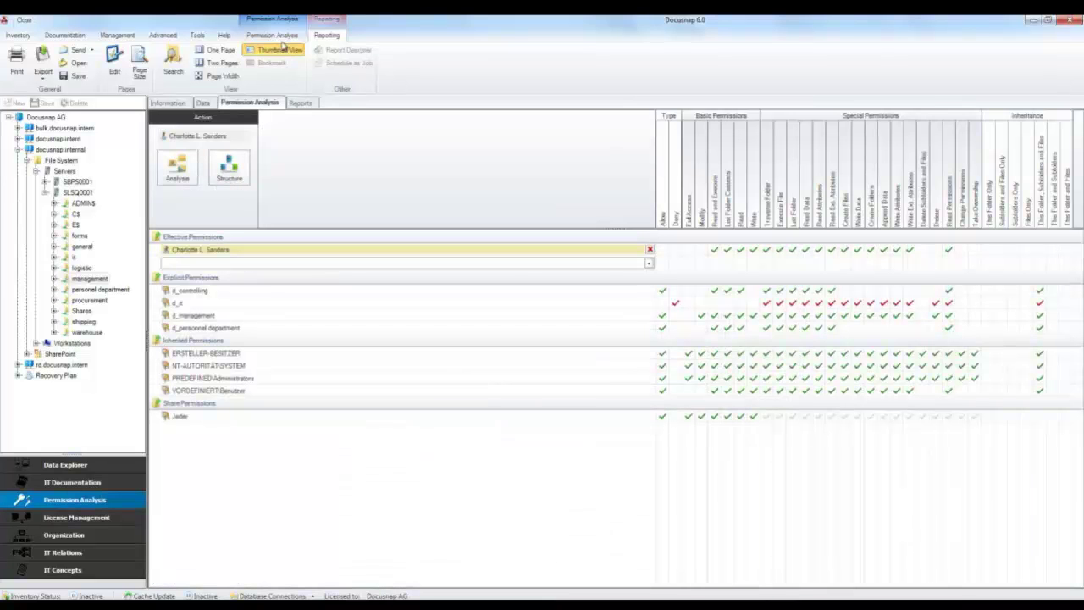
pyautogui.click(275, 37)
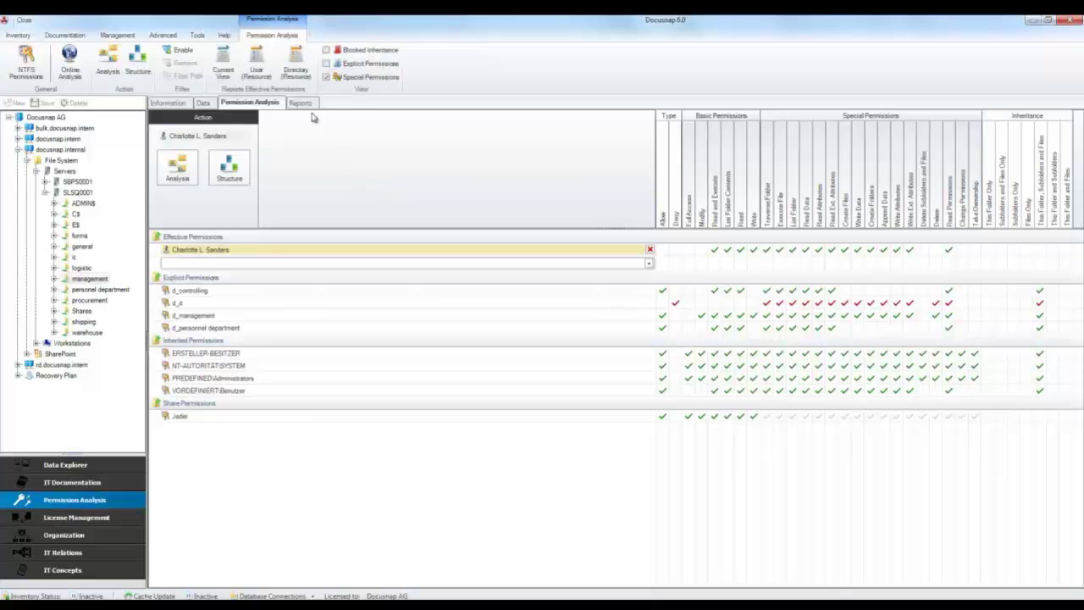
pyautogui.click(261, 71)
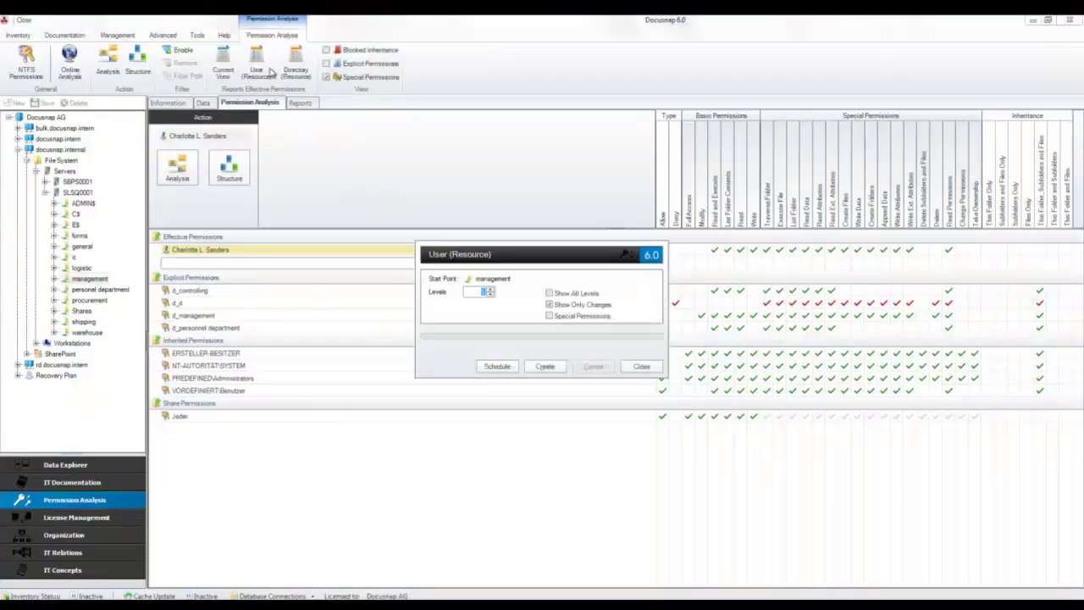
pyautogui.click(545, 367)
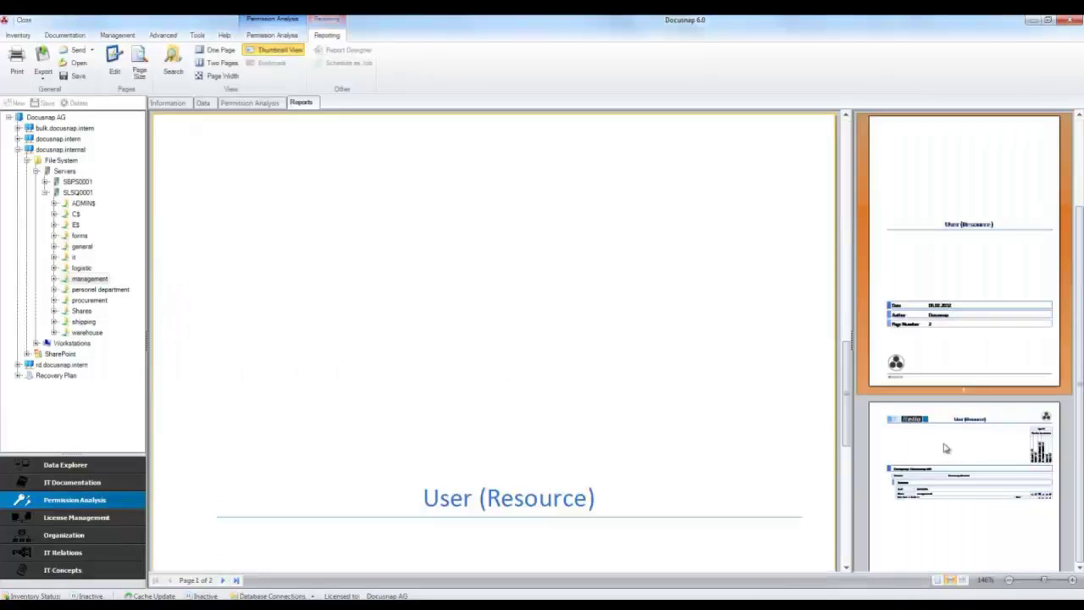
pyautogui.click(946, 448)
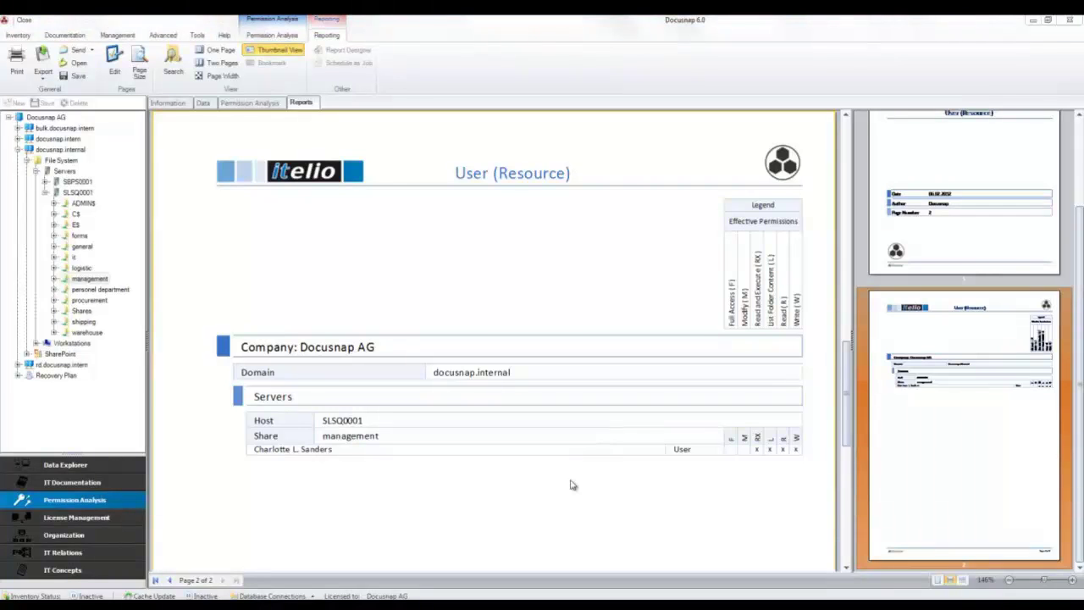
pyautogui.click(286, 36)
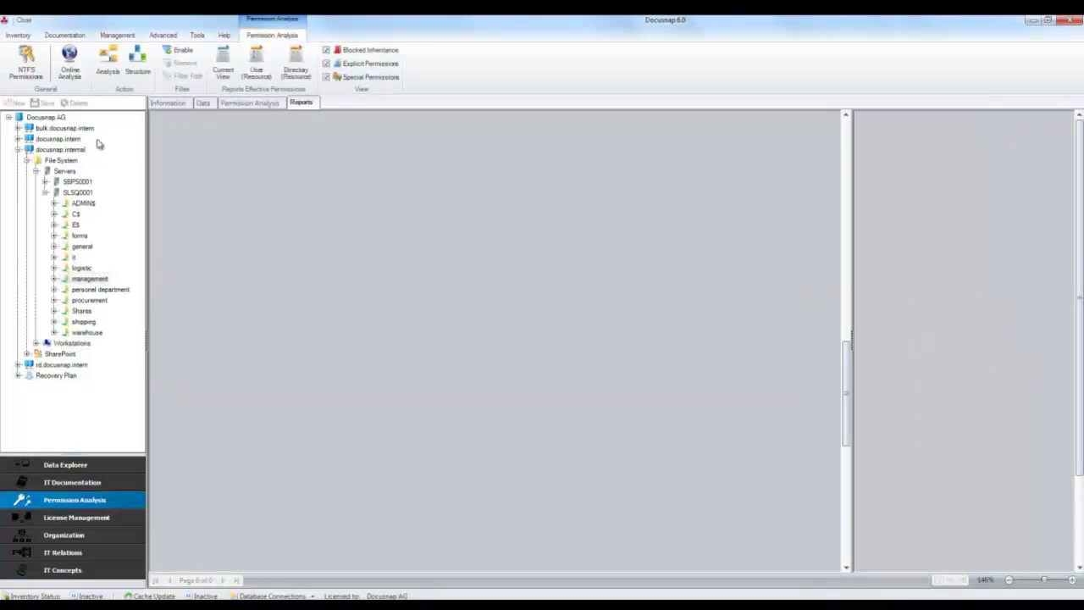
# Expand SLSQ0001 with its general and Shares folders, then return to the Permission Analysis tab
pyautogui.click(46, 194)
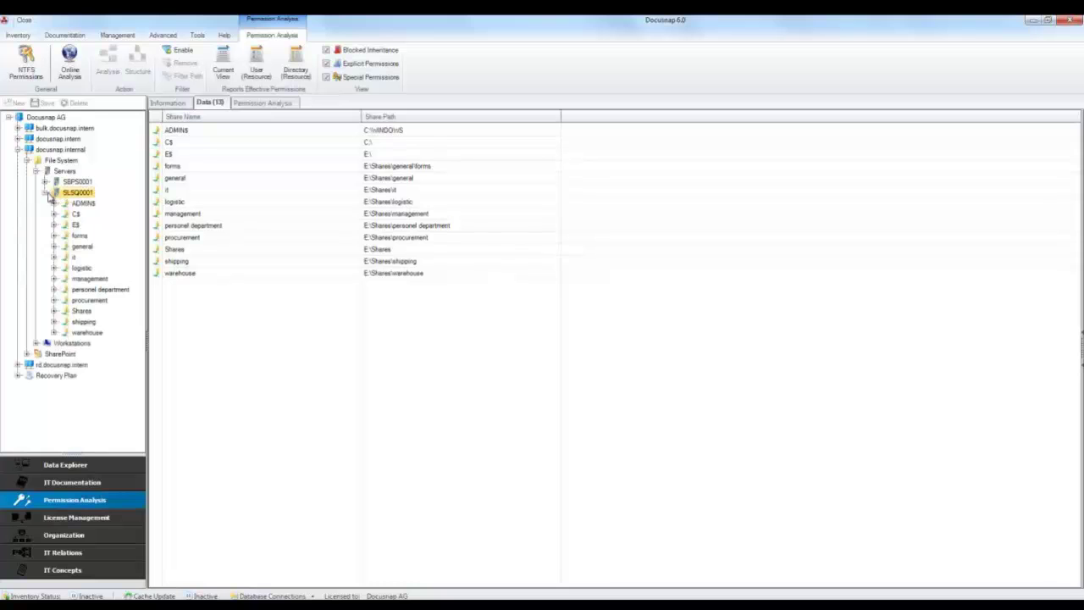
pyautogui.click(54, 246)
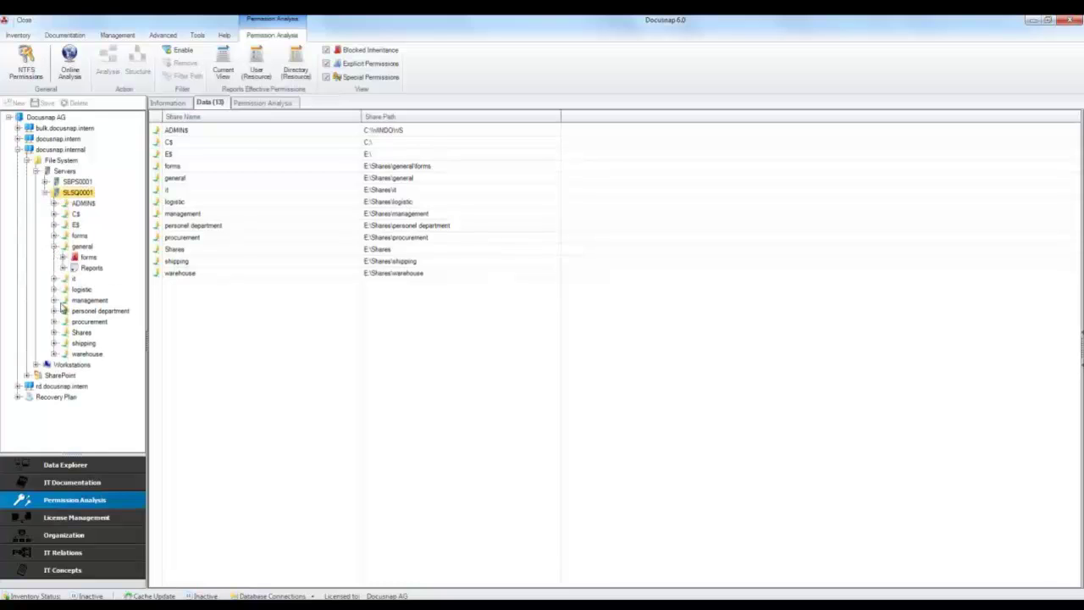
pyautogui.click(54, 331)
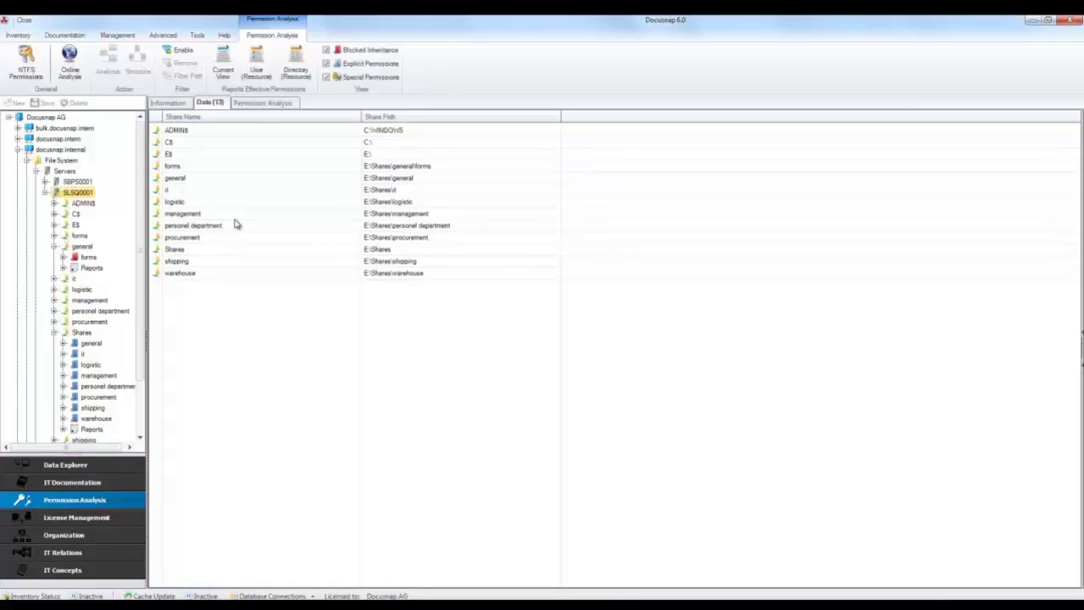
pyautogui.click(269, 105)
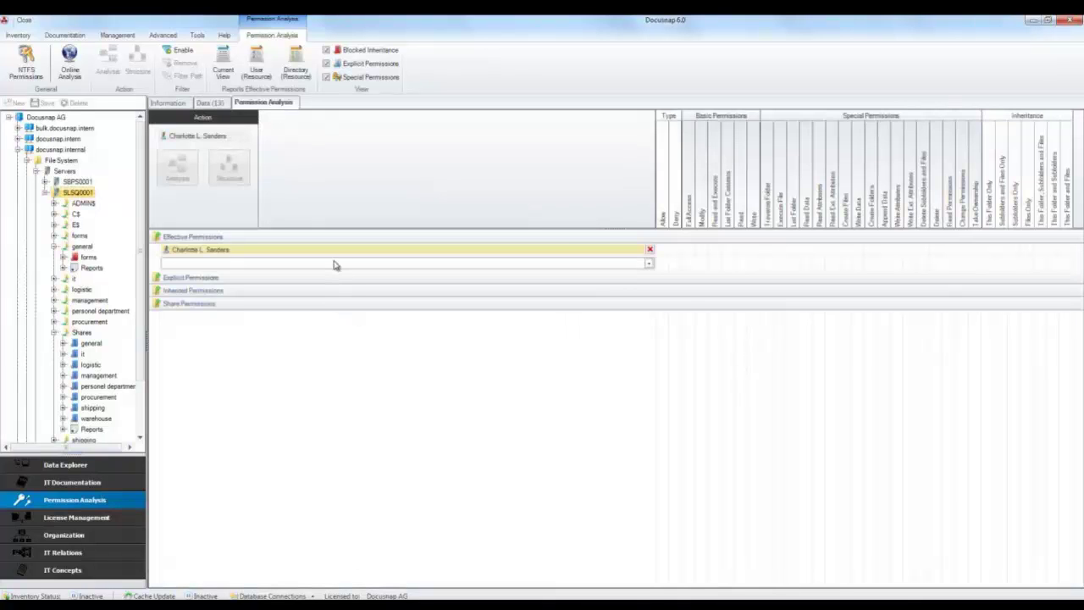
# Draw the management share's permission Structure diagram, then zoom in and scroll through it
pyautogui.click(94, 300)
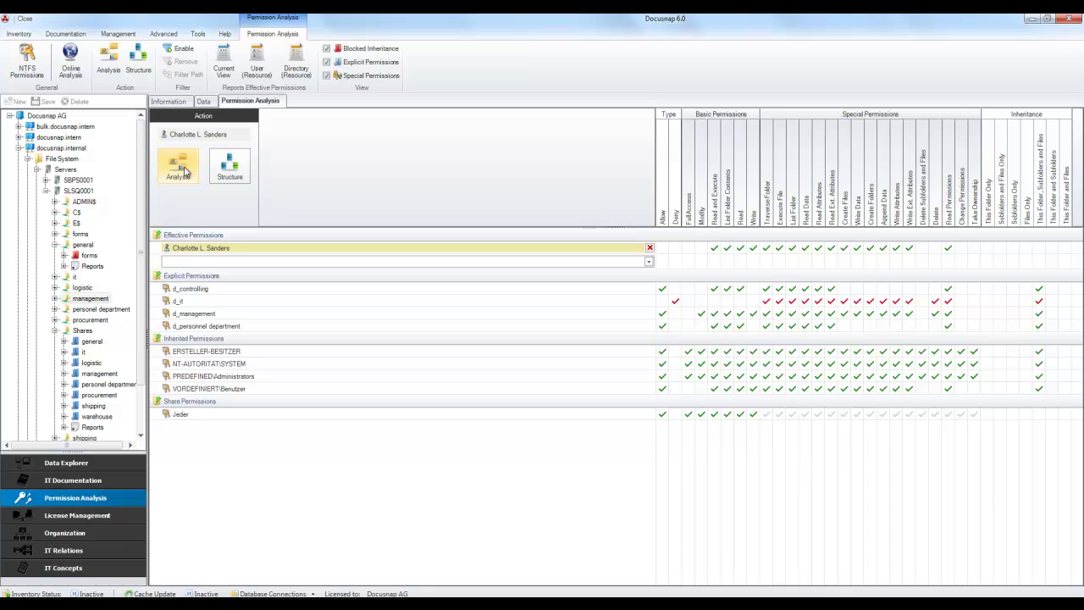
pyautogui.click(182, 168)
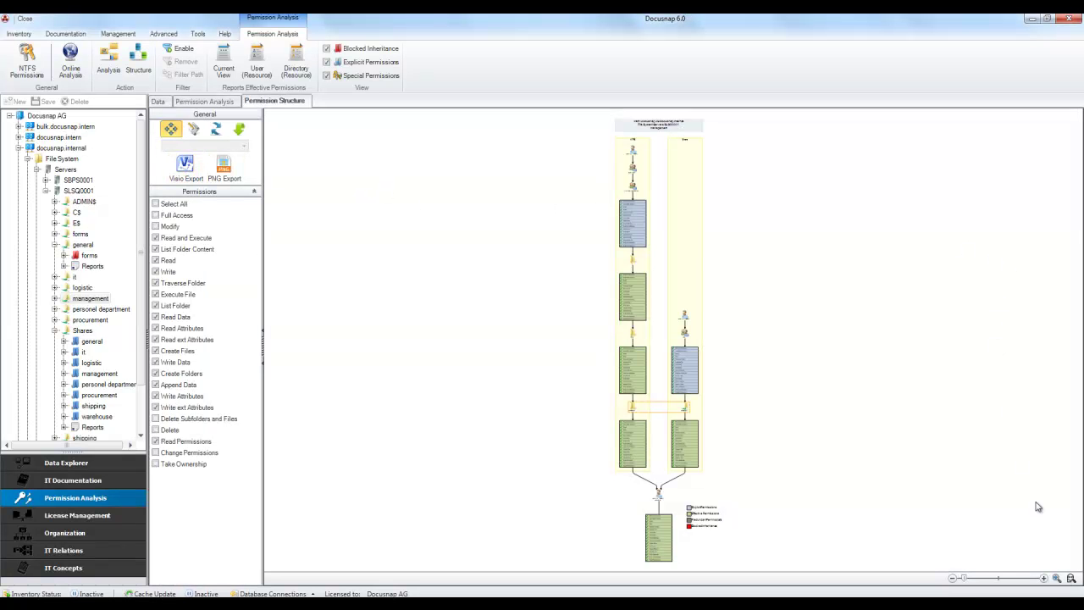
pyautogui.click(1045, 578)
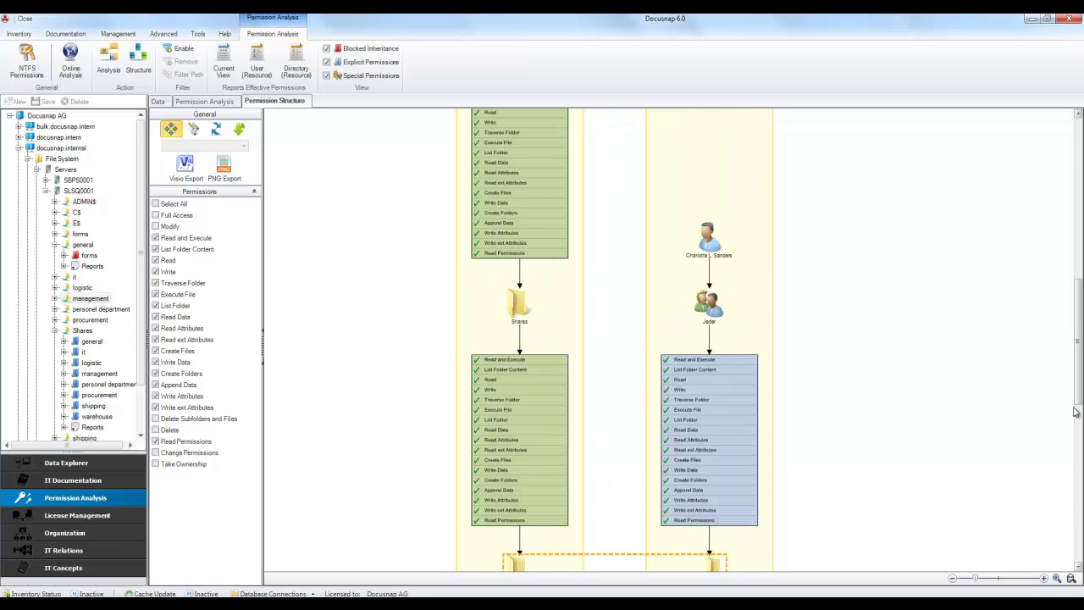
pyautogui.moveTo(1078, 394); pyautogui.dragTo(1078, 214)
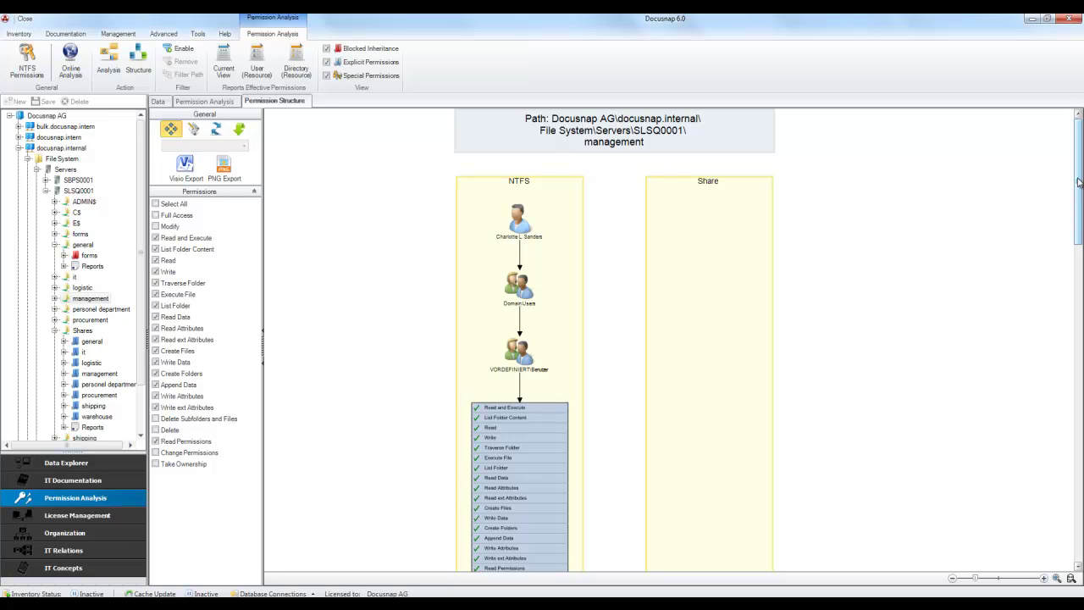
pyautogui.moveTo(1079, 182); pyautogui.dragTo(1080, 501)
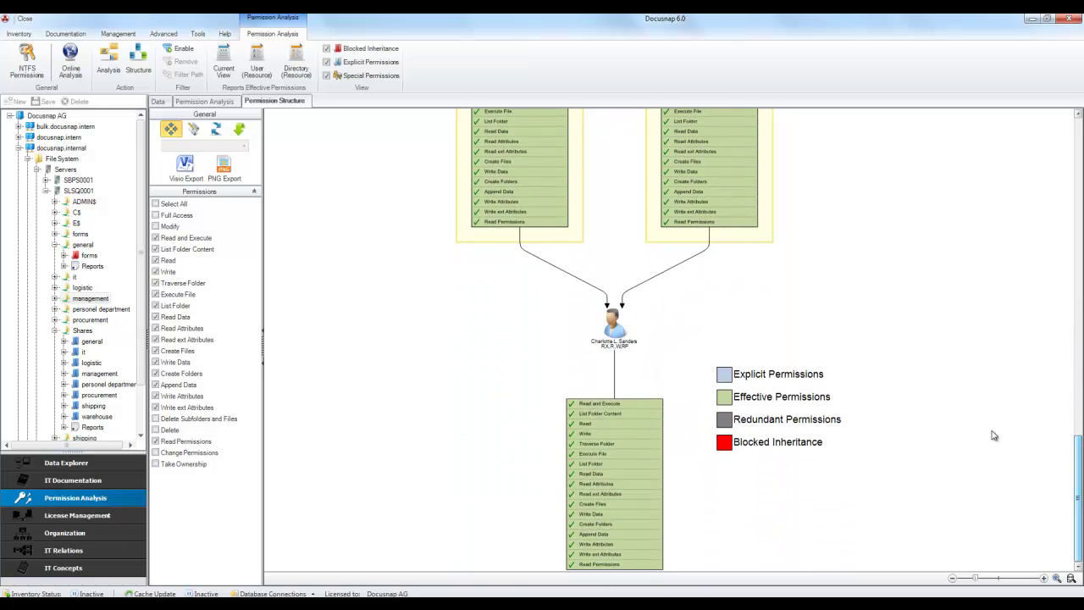